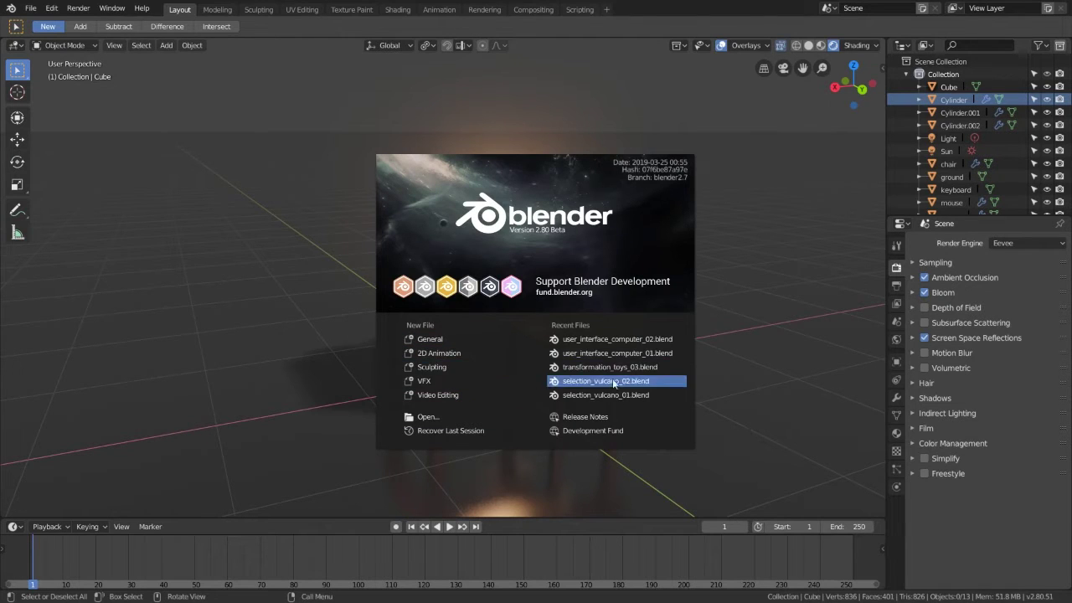
- Dismiss the splash screen, and bring it up again from the application menu
left_click(777, 263)
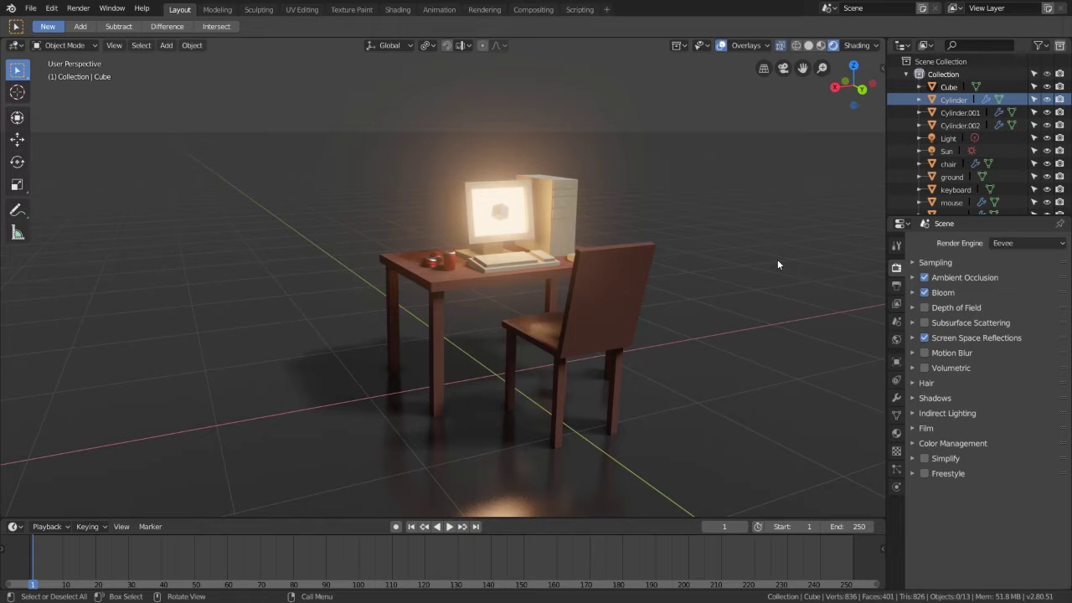
left_click(11, 10)
left_click(42, 27)
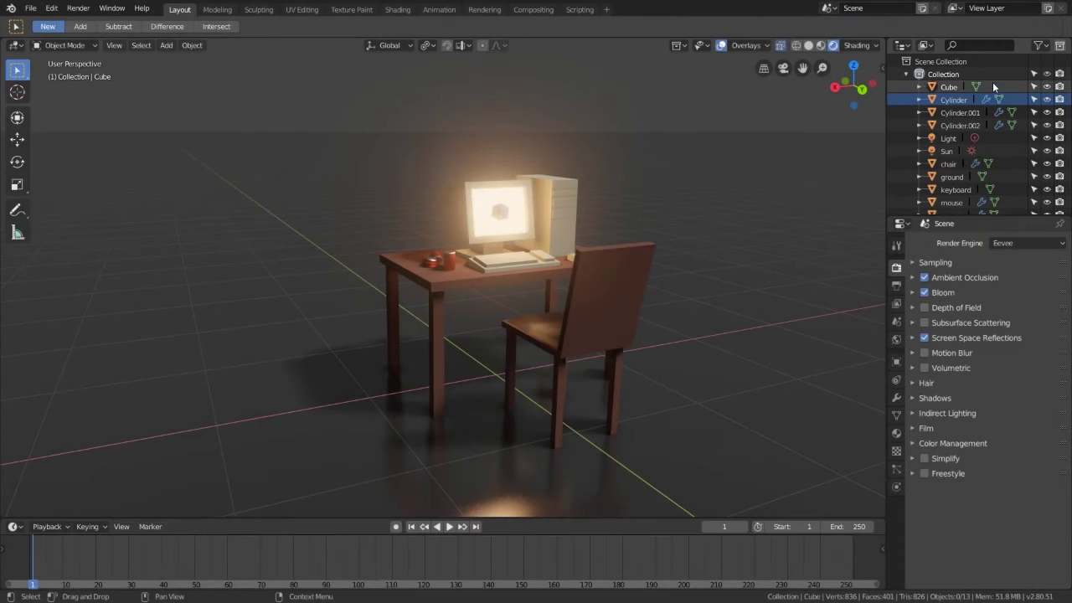
- Select the Cube in the scene collection list and locate it on the computer screen in the viewport
left_click(950, 88)
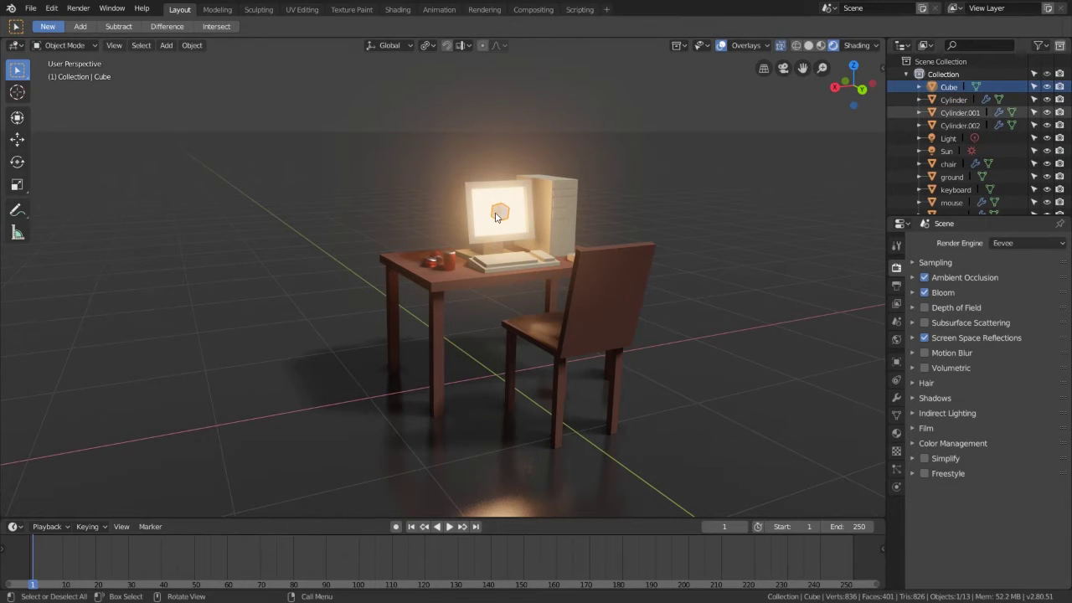
scroll(503, 215, "up", 4)
middle_click_drag(503, 215, 570, 211)
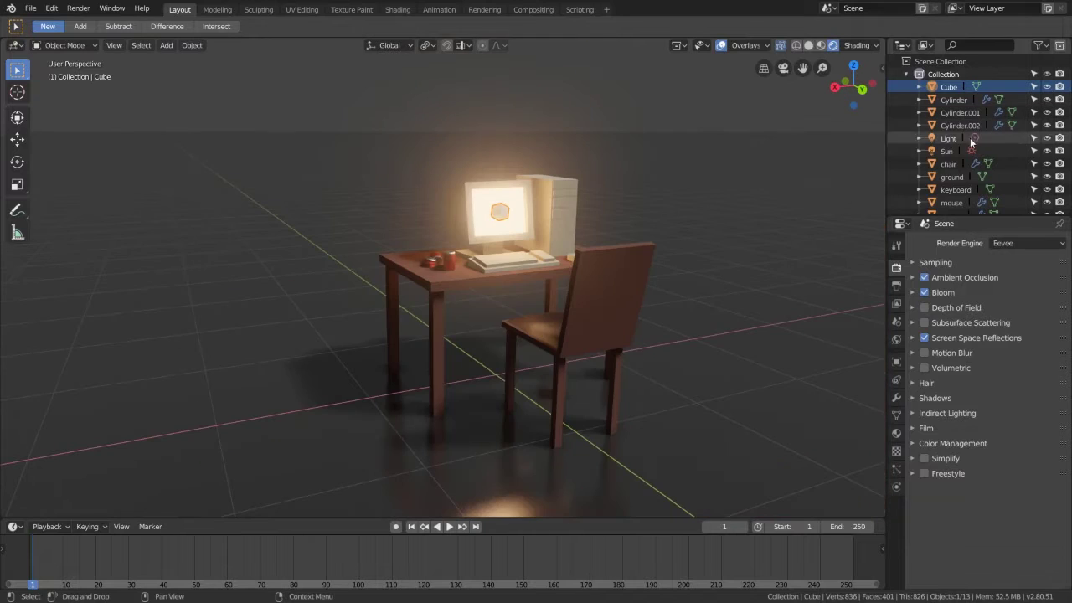
- Select the Light in the scene collection list and show its object properties
left_click(948, 164)
double_click(550, 295)
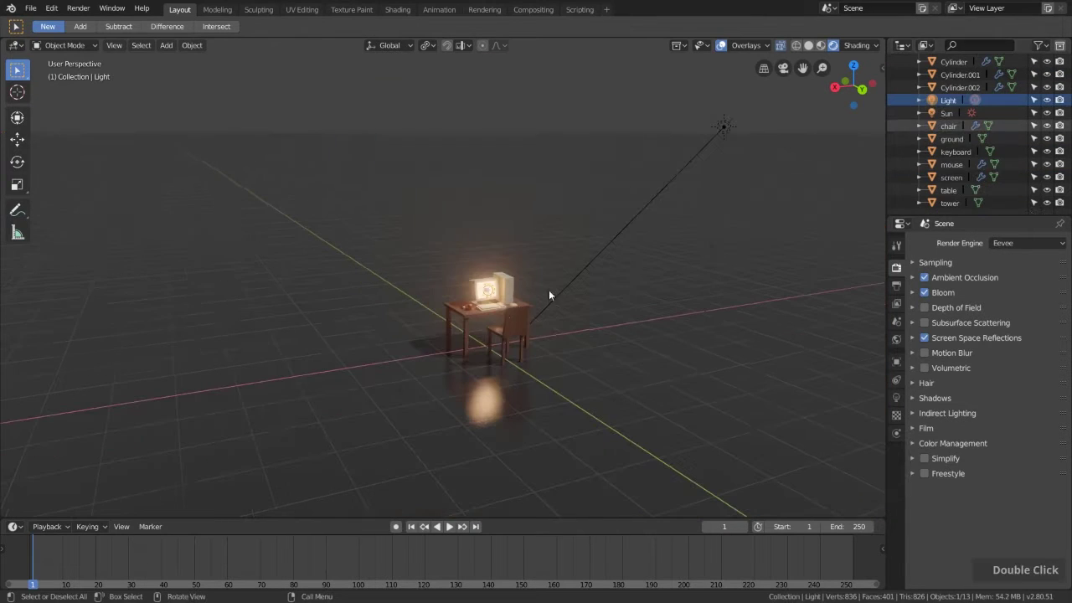
scroll(992, 134, "up", 3)
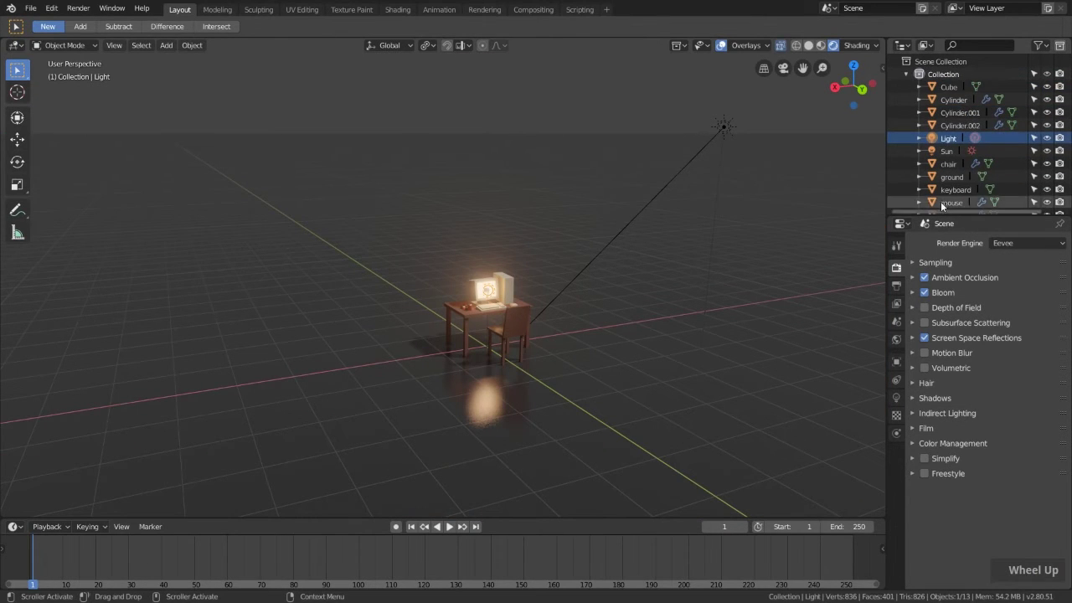
scroll(949, 193, "down", 3)
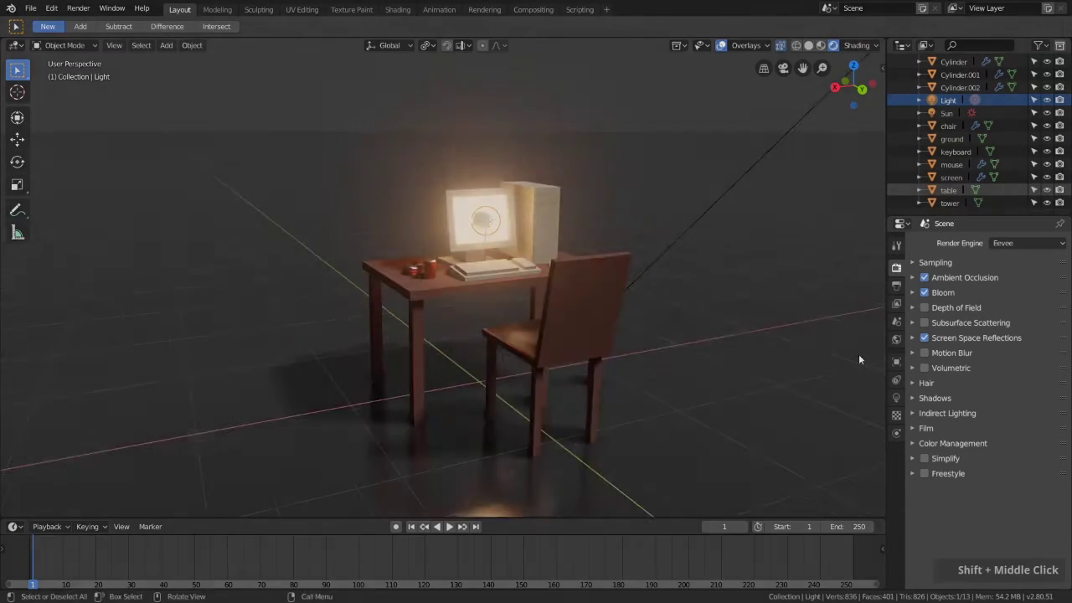
middle_click_drag(859, 358, 996, 458, "shift")
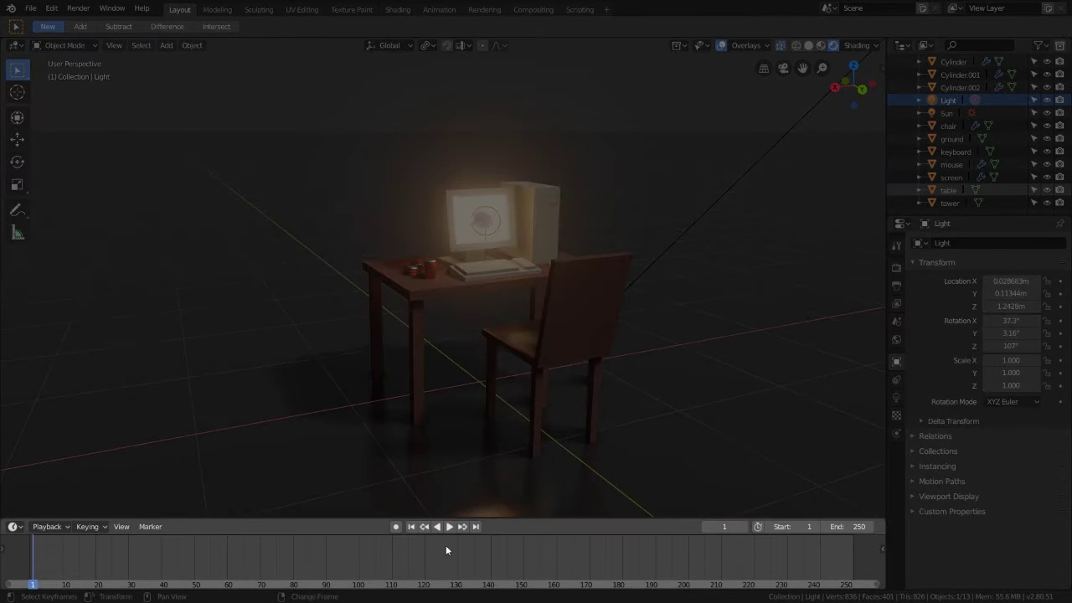
- Select the chair in the viewport and insert a location keyframe for it at frame 1
scroll(507, 425, "down", 2)
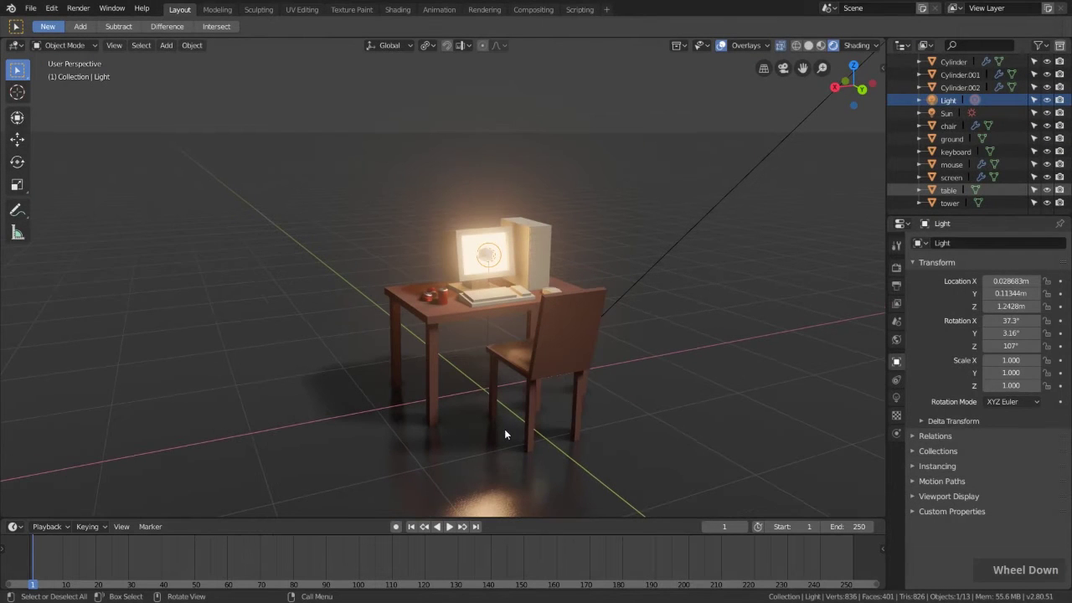
right_click(549, 377)
middle_click_drag(549, 372, 575, 356)
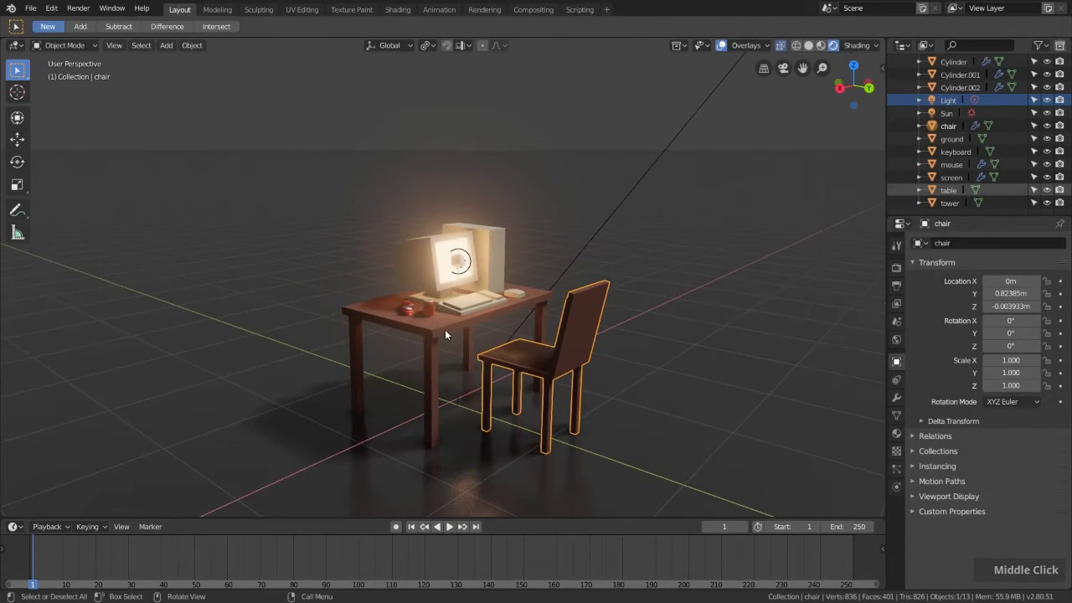
key("i")
left_click(547, 362)
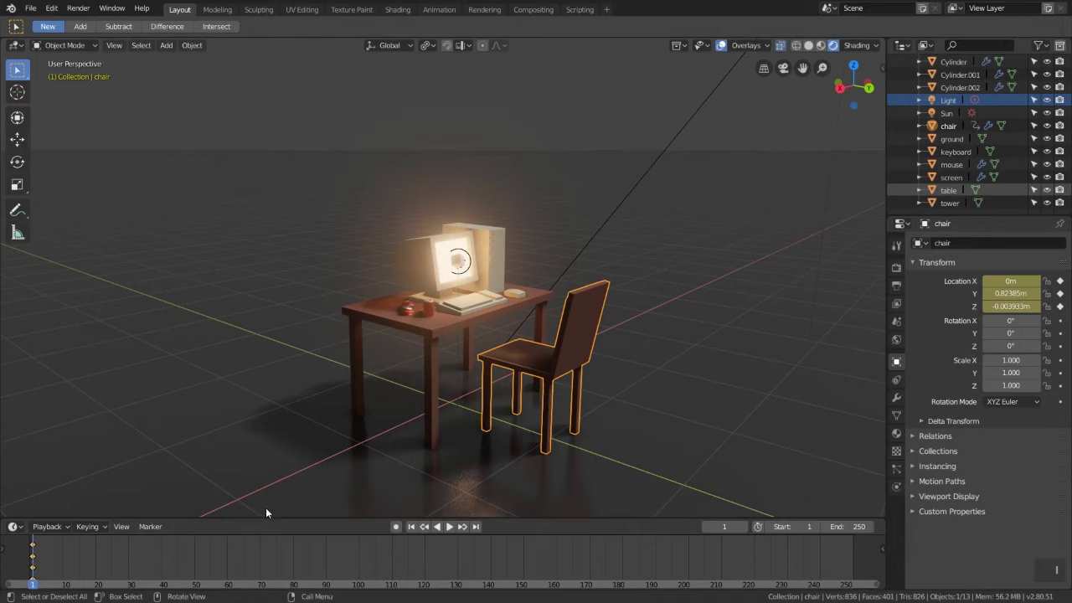
- At frame 50, move the chair along Y under the desk to about 0.18 m and insert a location keyframe
right_click(194, 568)
key("g")
key("y")
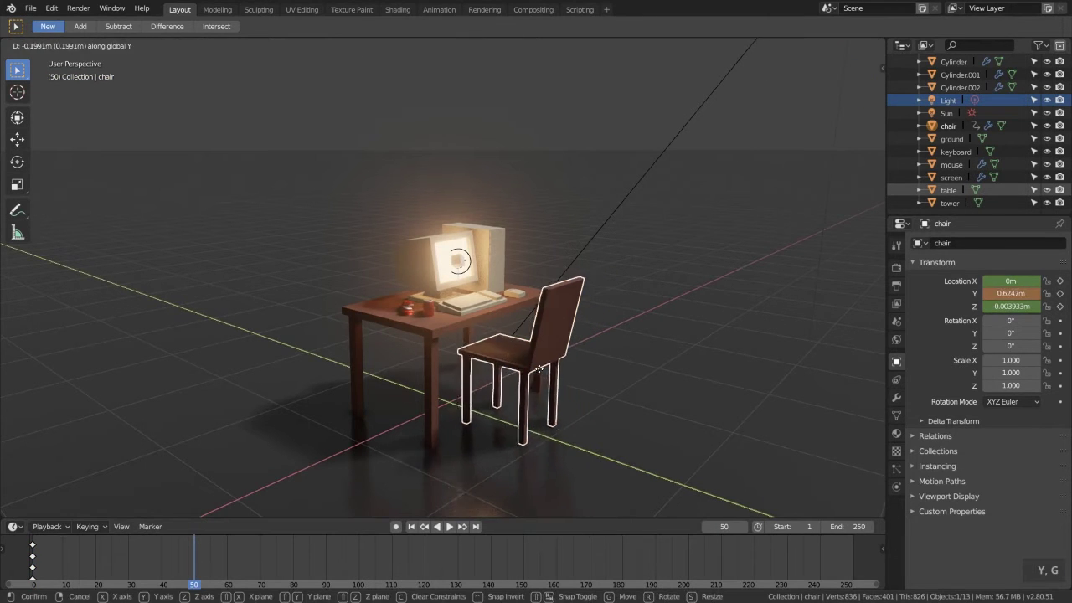
left_click(501, 360)
key("i")
left_click(501, 361)
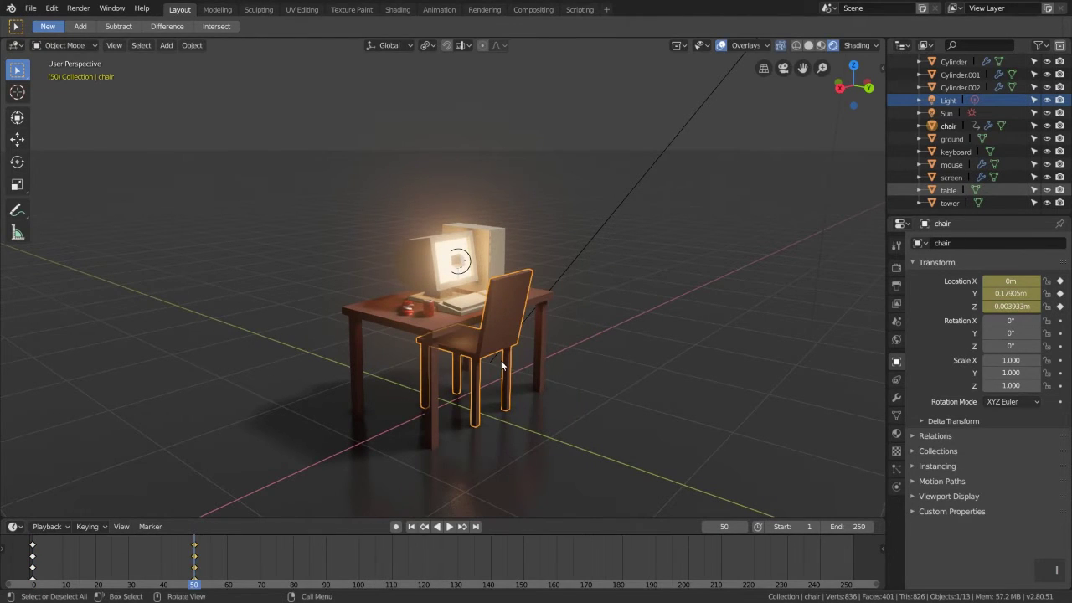
- Scrub and play the chair's animation, and return the playhead to the start of the timeline
right_click_drag(194, 563, 32, 563)
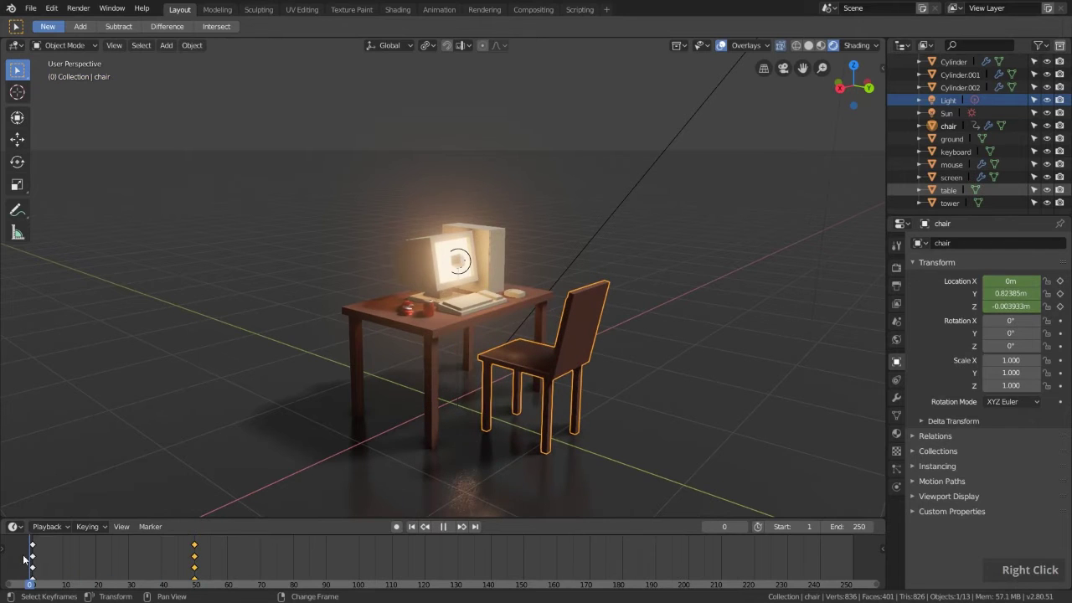
left_click(446, 526)
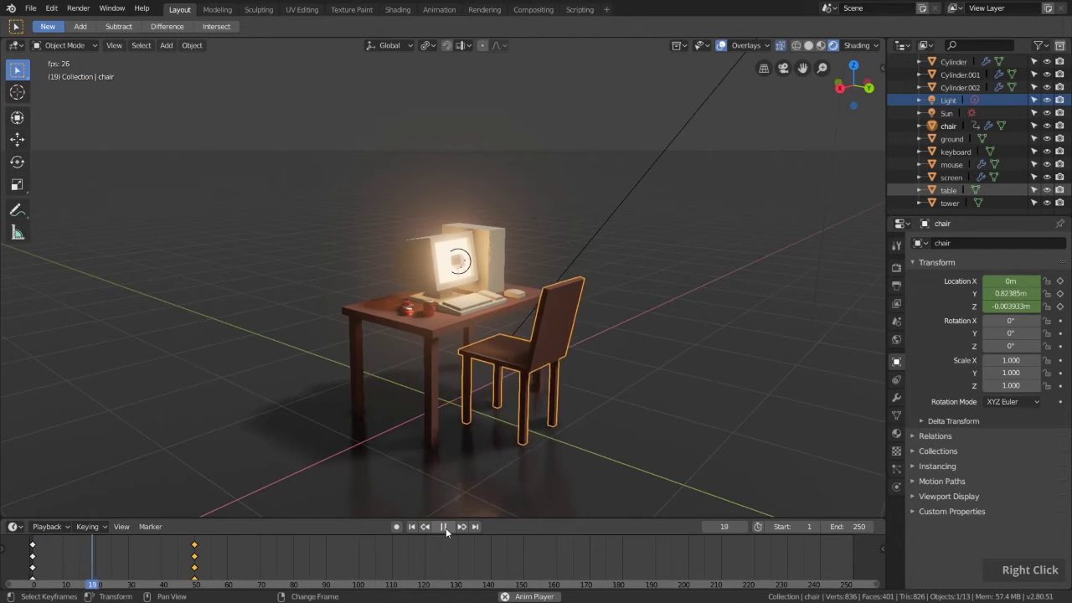
right_click_drag(260, 562, 32, 563)
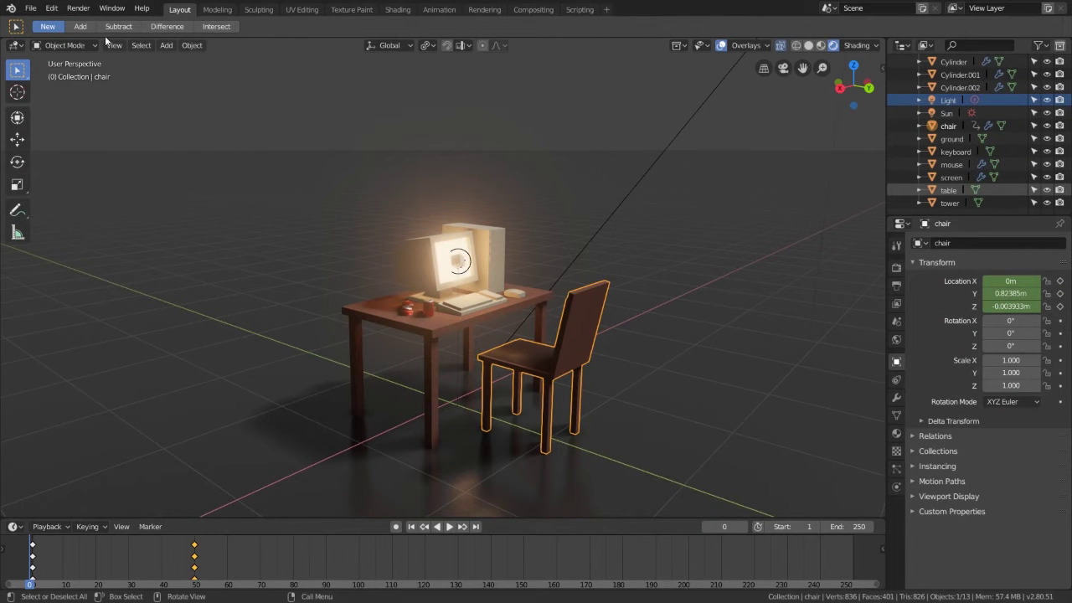
- Try the Transform, Move, Rotate, Scale, Select Box and Cursor tools in turn to examine their gizmos and settings
left_click(17, 117)
left_click(17, 140)
left_click(17, 162)
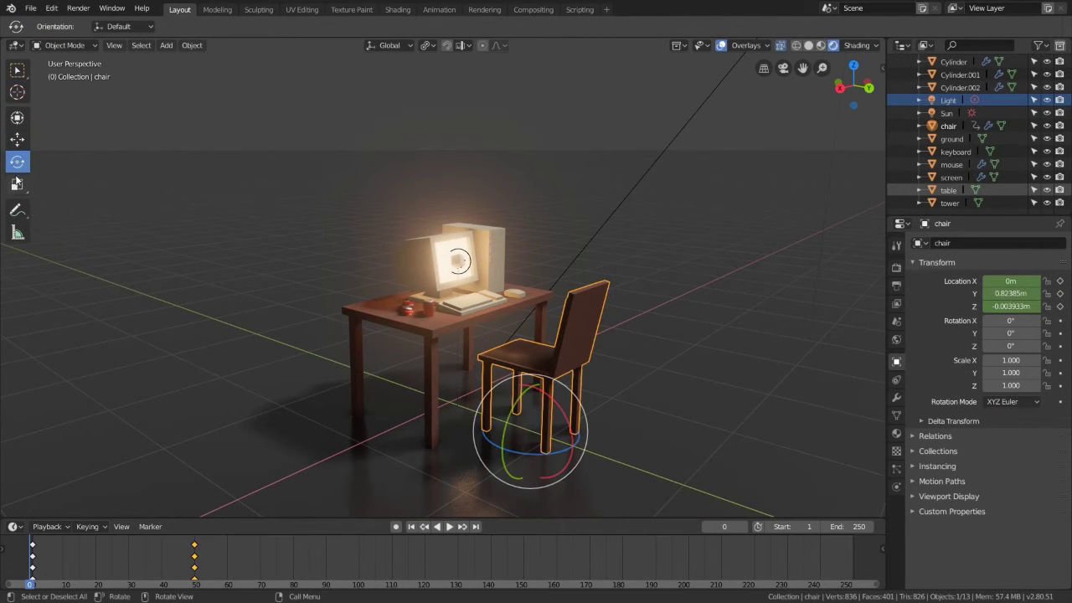
left_click(17, 184)
left_click(18, 70)
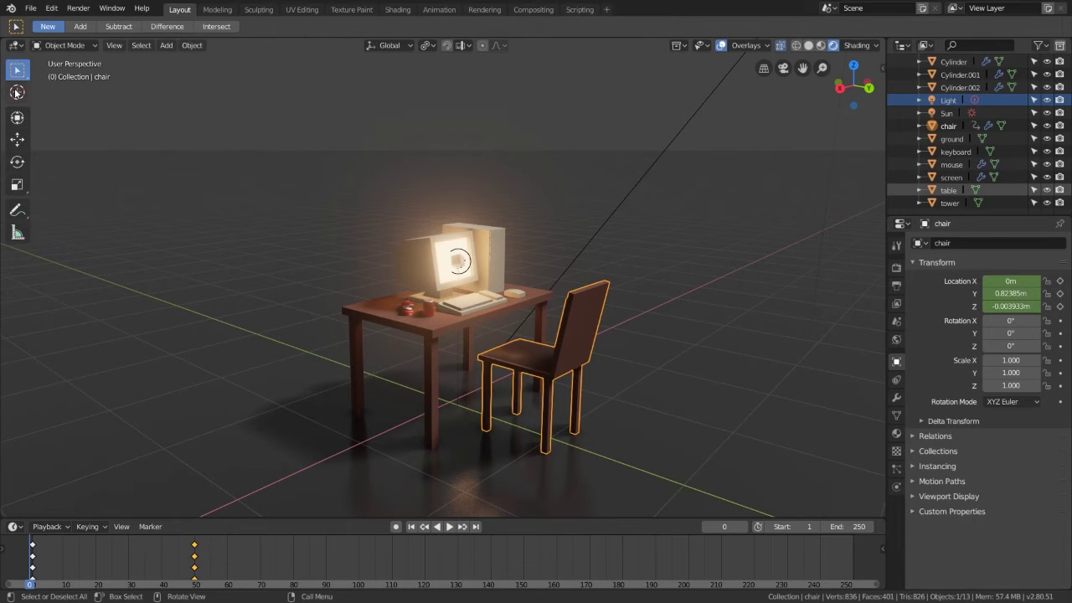
left_click(17, 91)
left_click(18, 118)
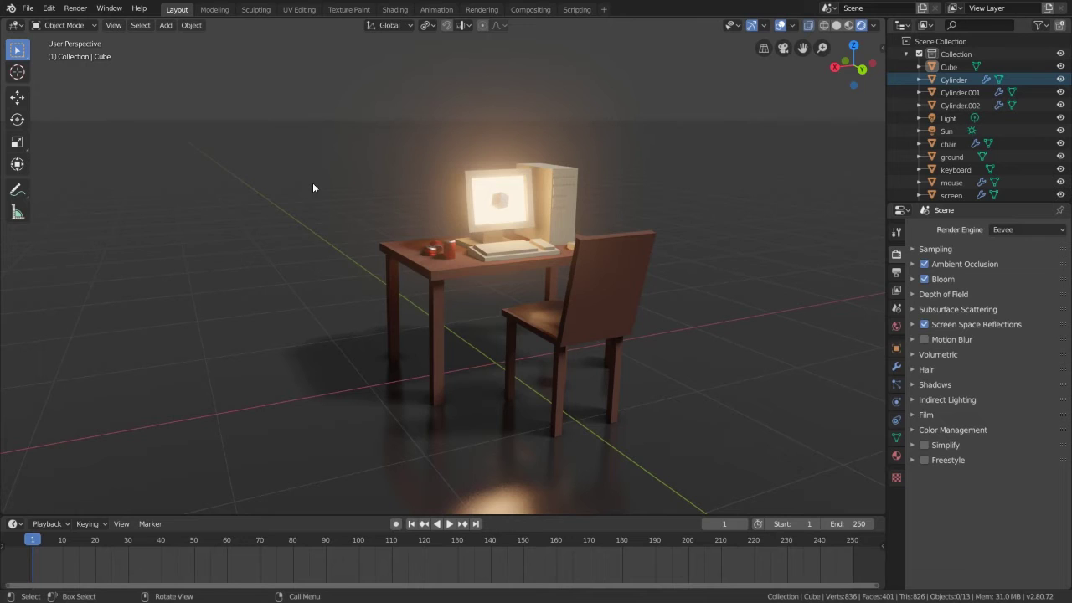
- Show the viewport's tool settings bar and the active tool settings in the Properties editor, with the Workspace section collapsed
left_click(113, 25)
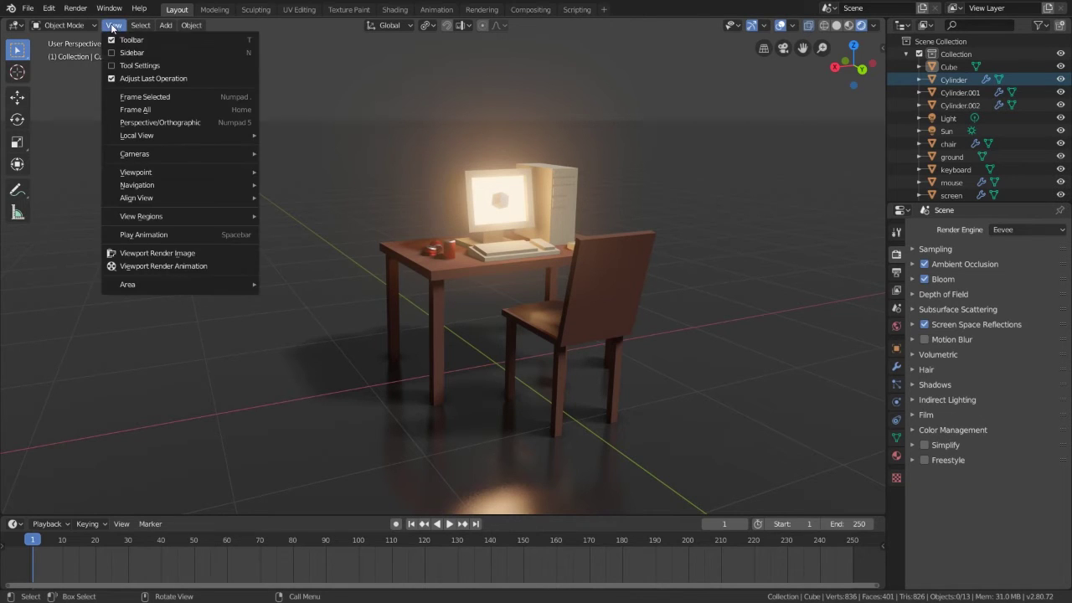
left_click(112, 67)
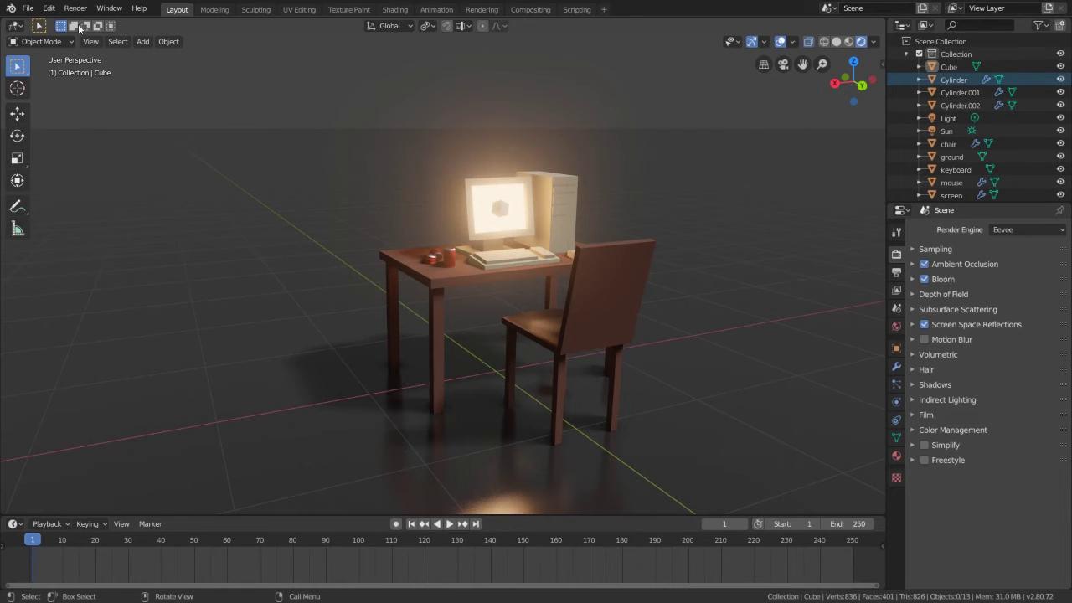
left_click(896, 232)
left_click(947, 269)
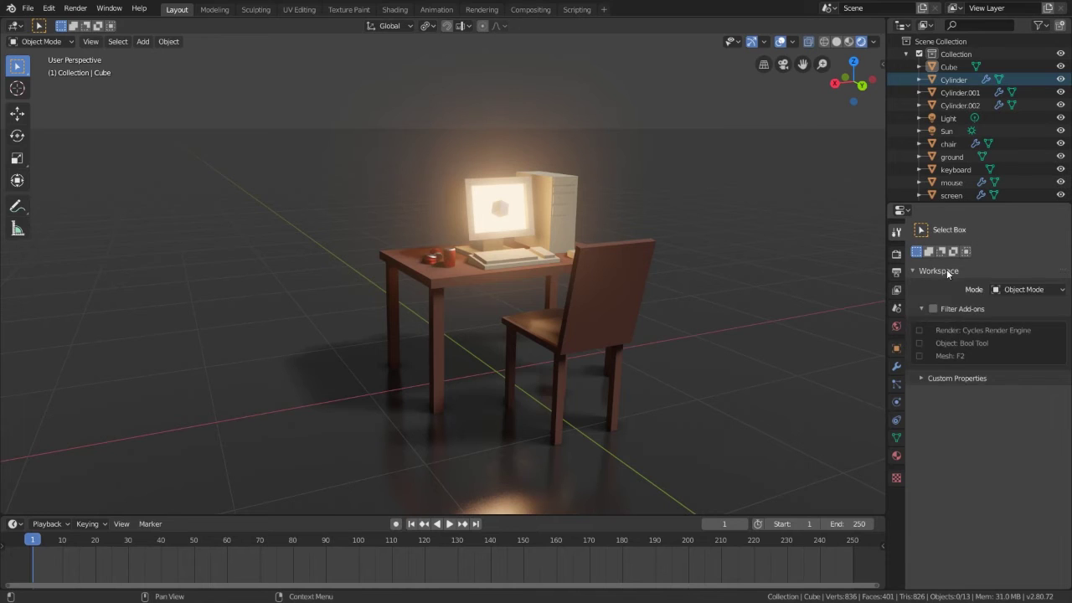
left_click(947, 270)
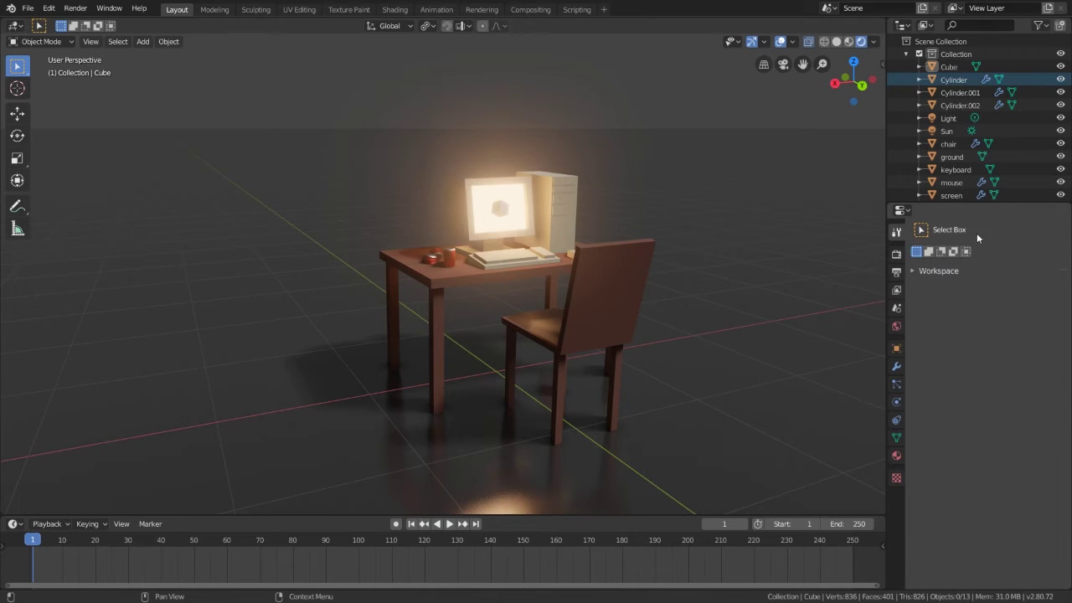
- Show the active tool settings in the viewport sidebar and examine the options of the Move, Rotate, Scale and Transform tools
left_click(884, 64)
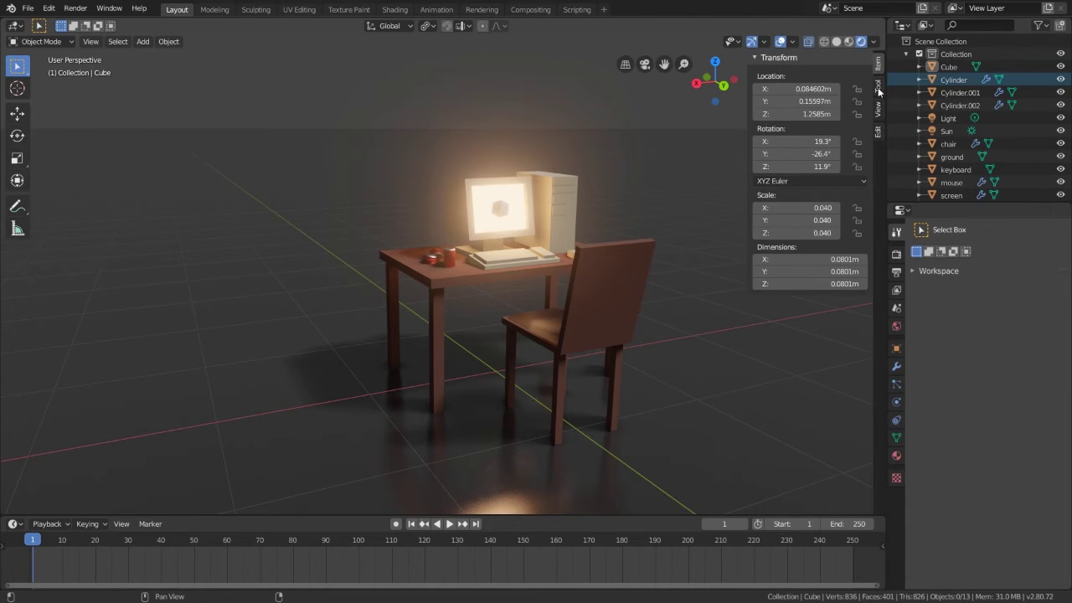
left_click(878, 86)
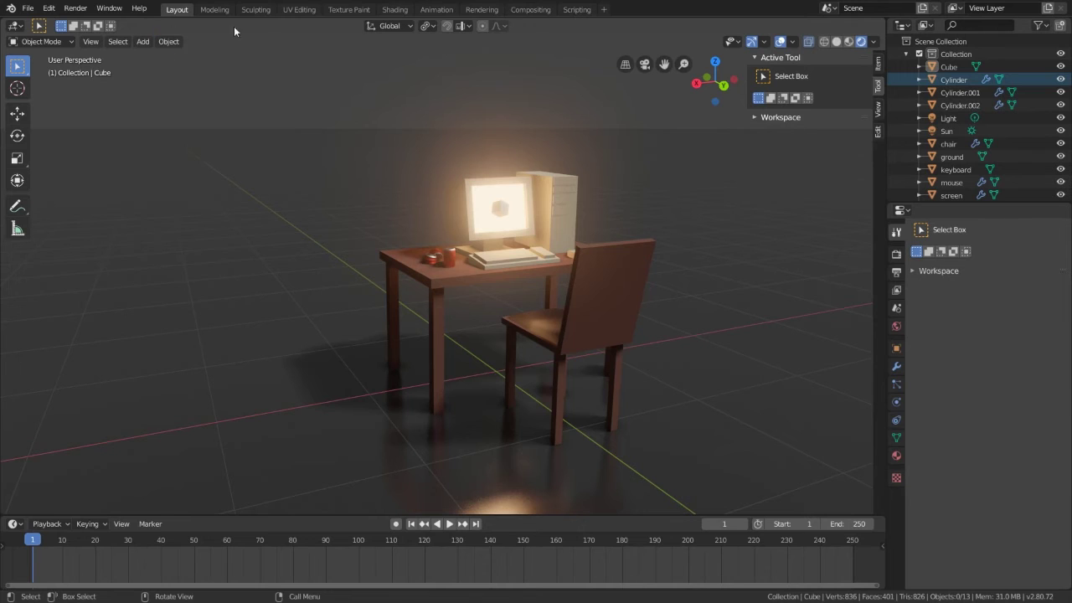
left_click(18, 112)
left_click(18, 135)
left_click(17, 157)
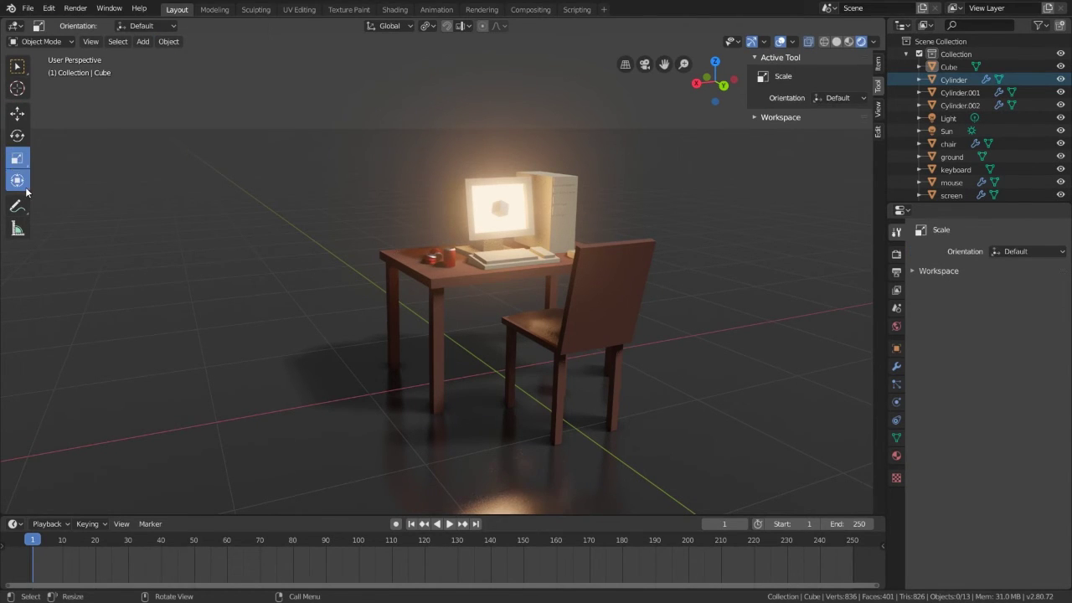
left_click(18, 181)
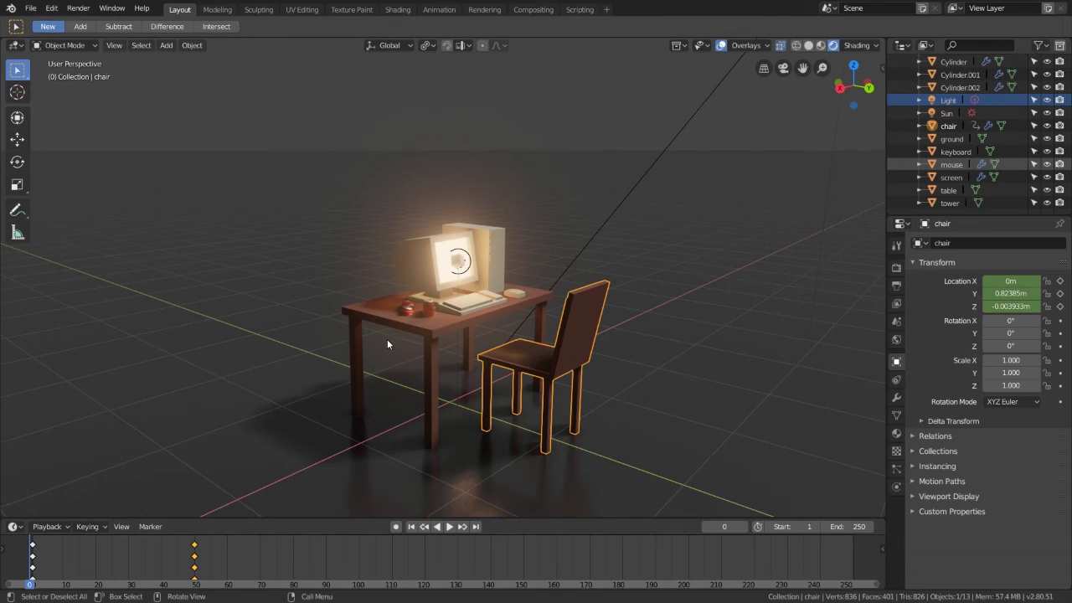
- Start a free move of the chair and cancel it
right_click(306, 284)
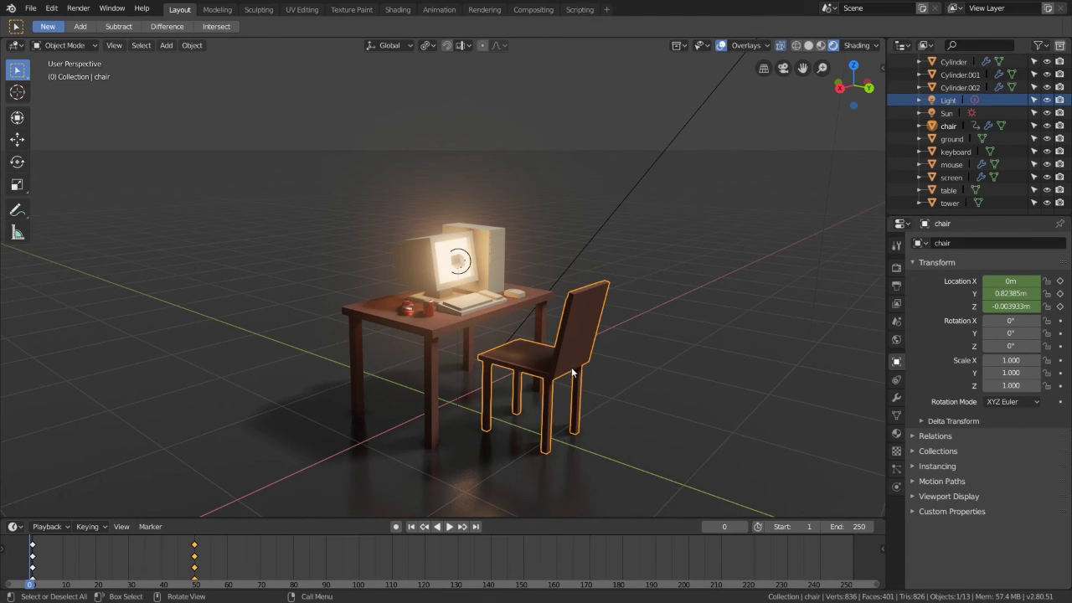
key("g")
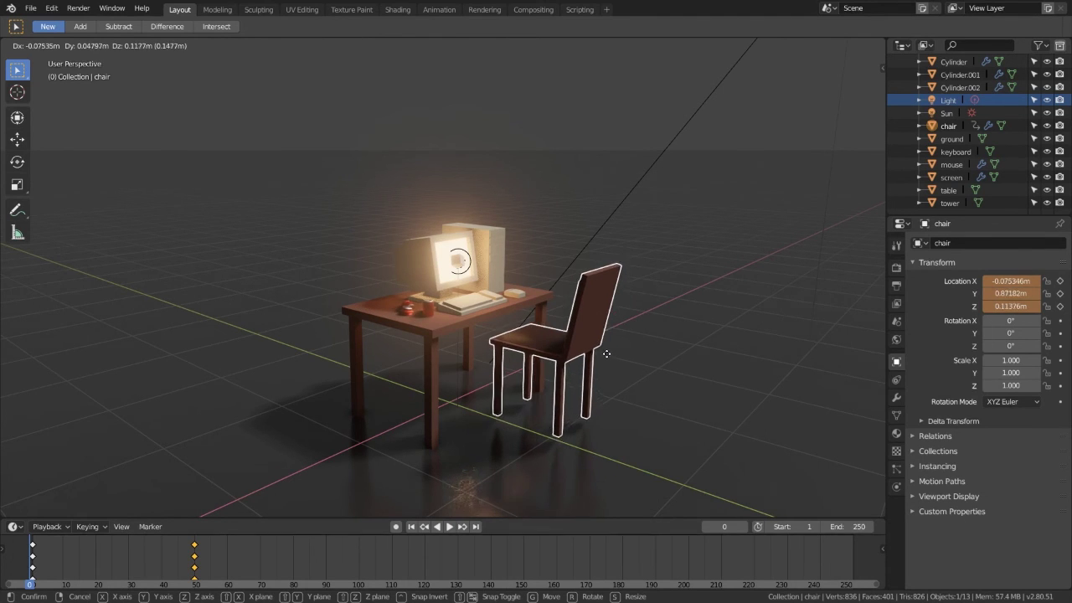
right_click(603, 359)
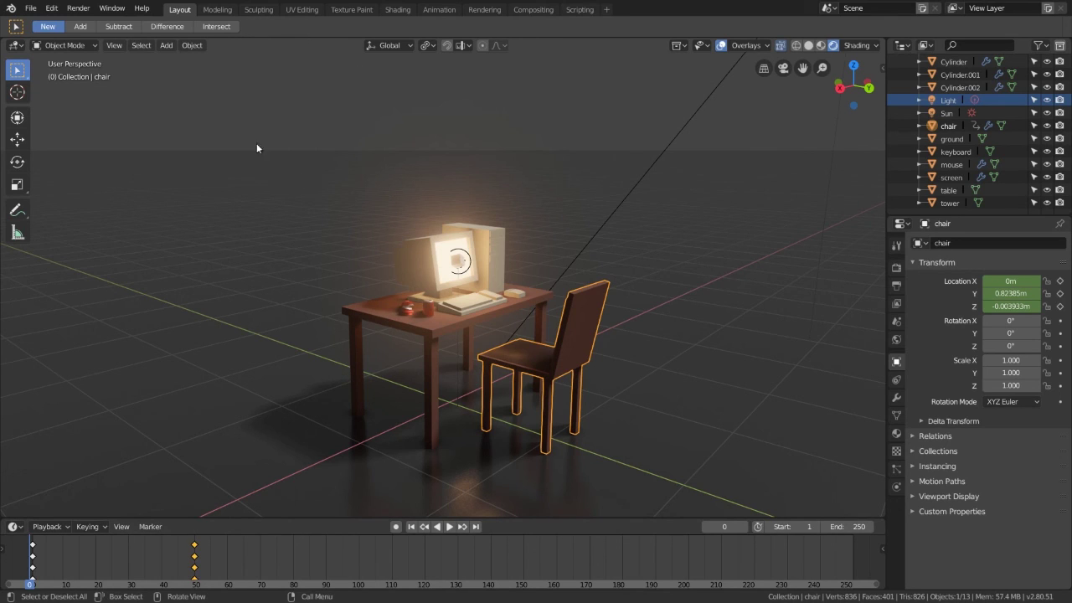
- Hide the Top Bar and the Status Bar of the application window
left_click(112, 8)
left_click(106, 104)
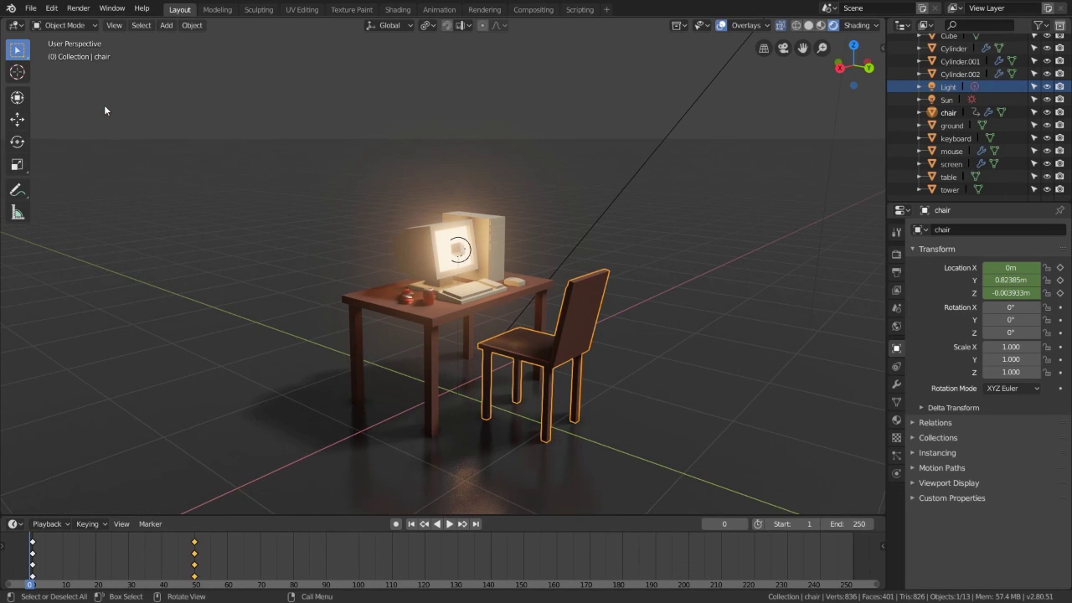
left_click(112, 8)
left_click(106, 117)
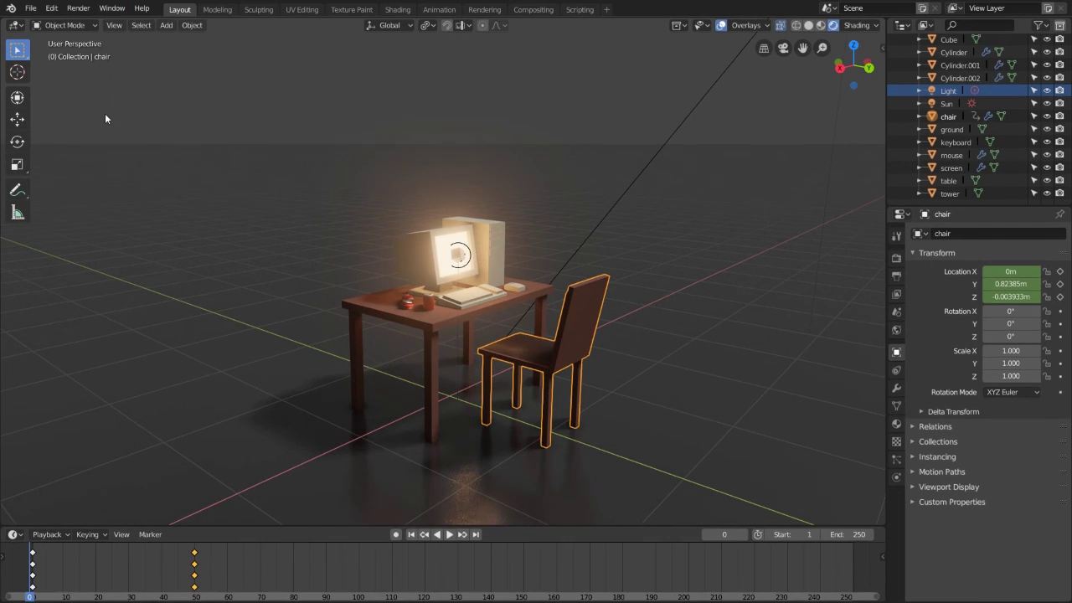
- Show the Status Bar and the Top Bar of the application window again
left_click(112, 8)
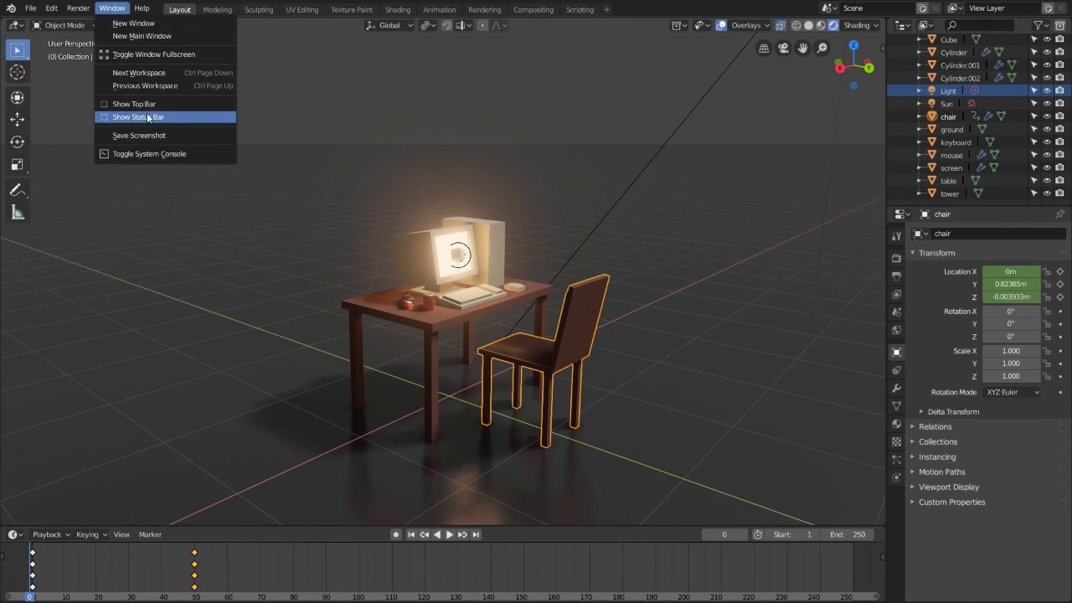
left_click(101, 114)
left_click(113, 9)
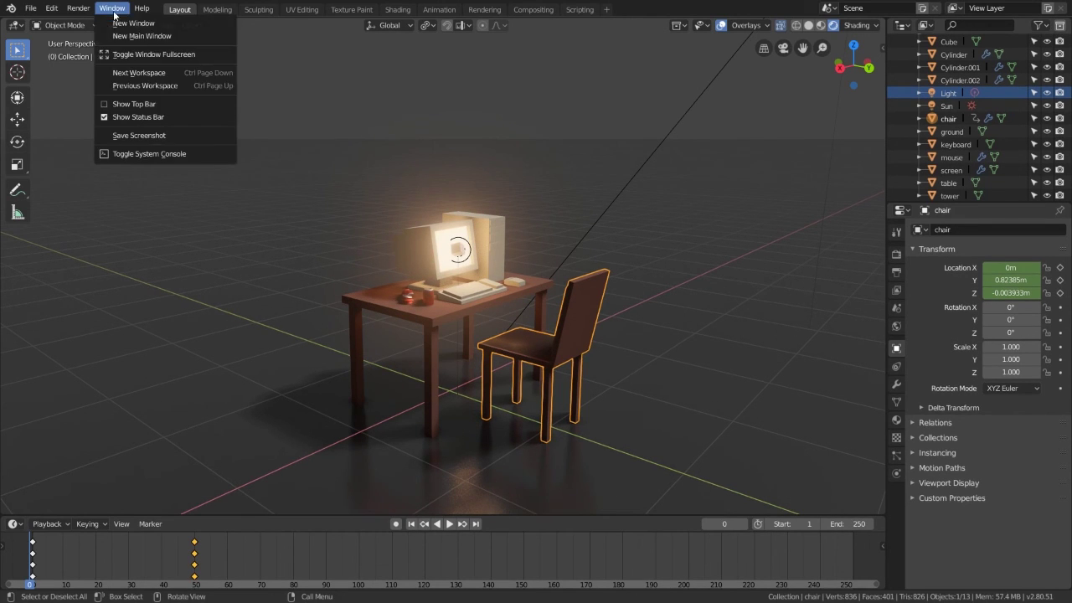
left_click(108, 103)
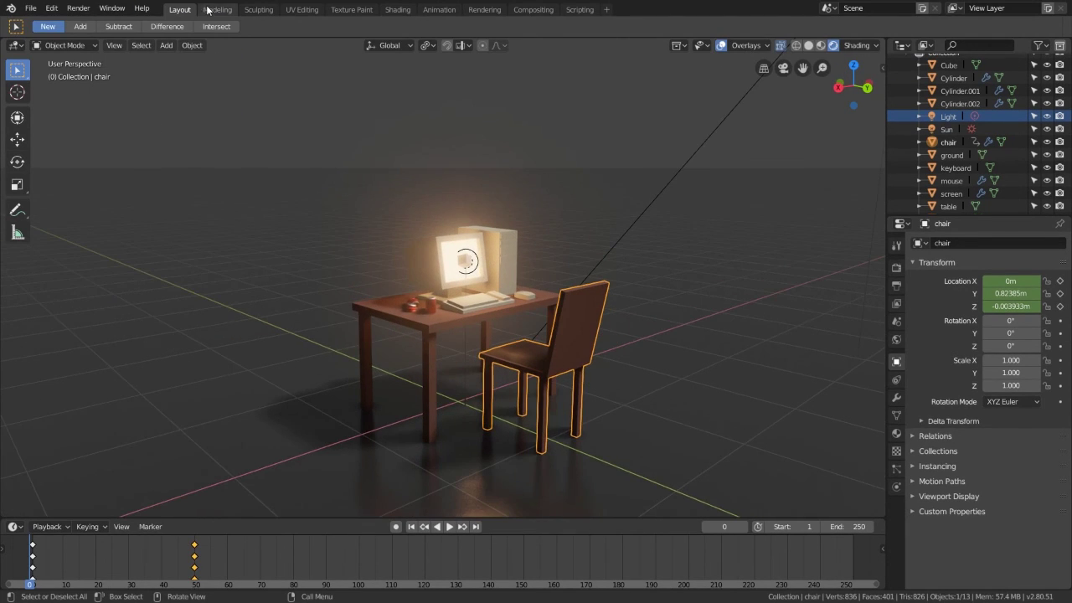